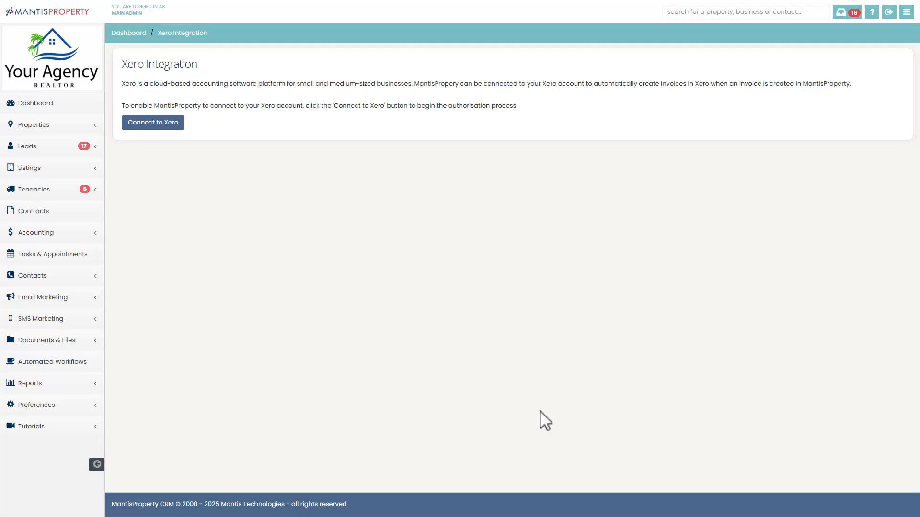
# Step: Open the Xero integration page among the third-party integrations in the preferences
pyautogui.click(72, 407)
pyautogui.scroll(-1, 74, 321)
pyautogui.scroll(-3, 75, 324)
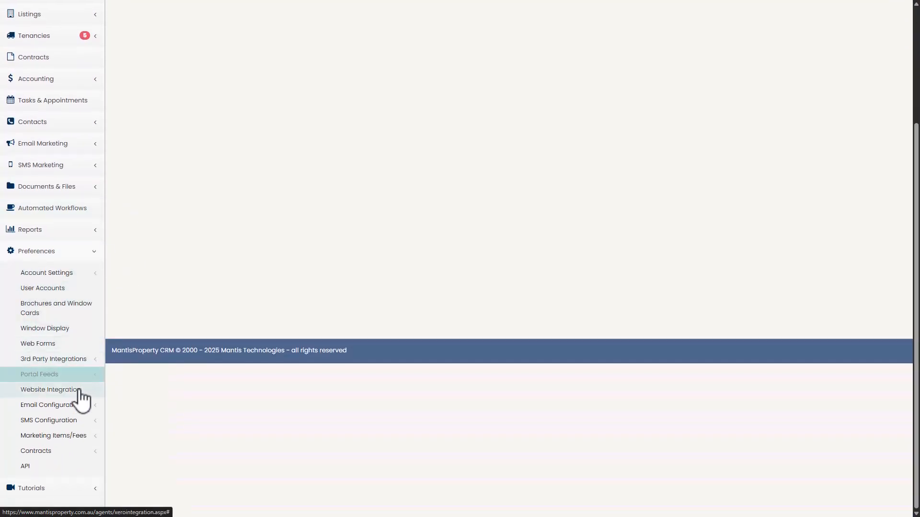
pyautogui.click(74, 363)
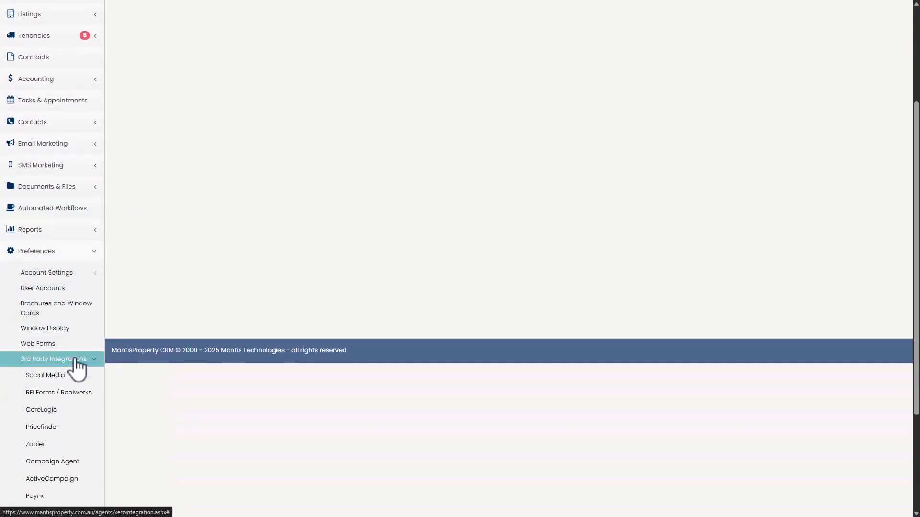
pyautogui.scroll(-3, 75, 367)
pyautogui.click(48, 371)
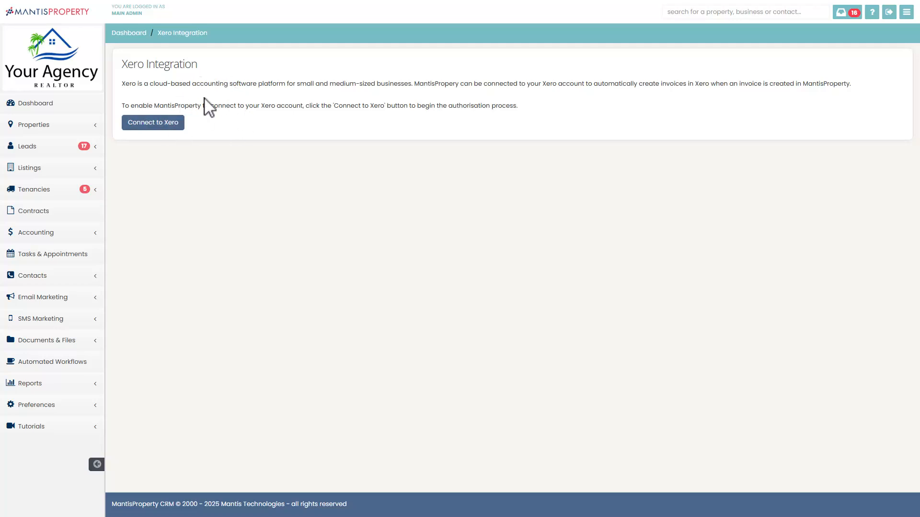
# Step: Connect to Xero by logging in with the account email and password, and allow MantisProperty access to the organisation data
pyautogui.click(161, 127)
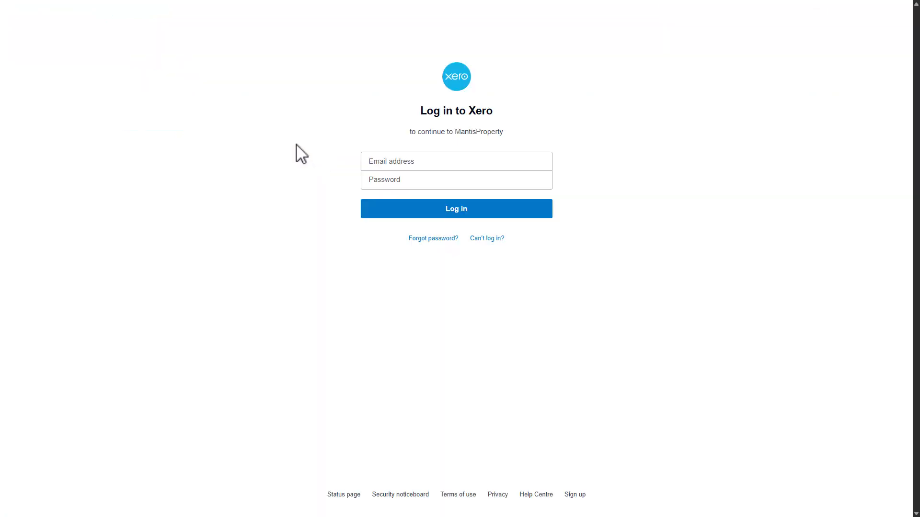
pyautogui.click(383, 163)
pyautogui.click(469, 187)
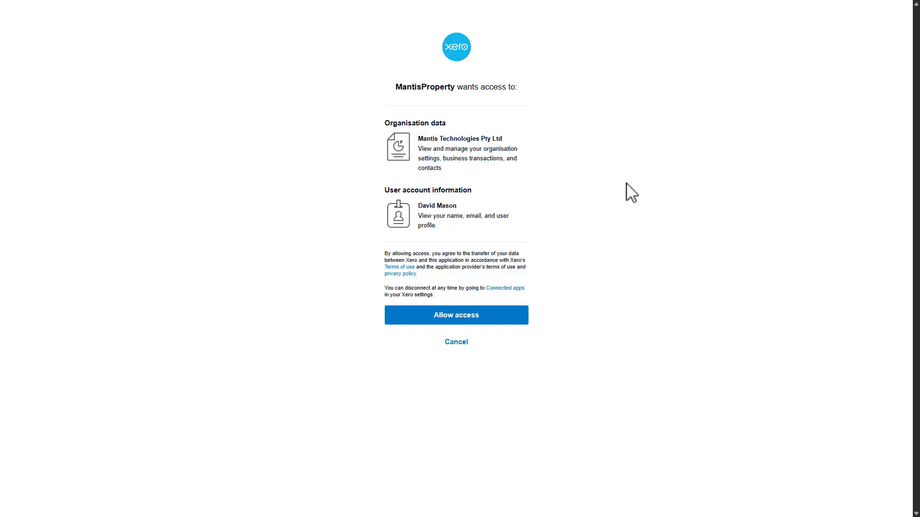
pyautogui.click(465, 320)
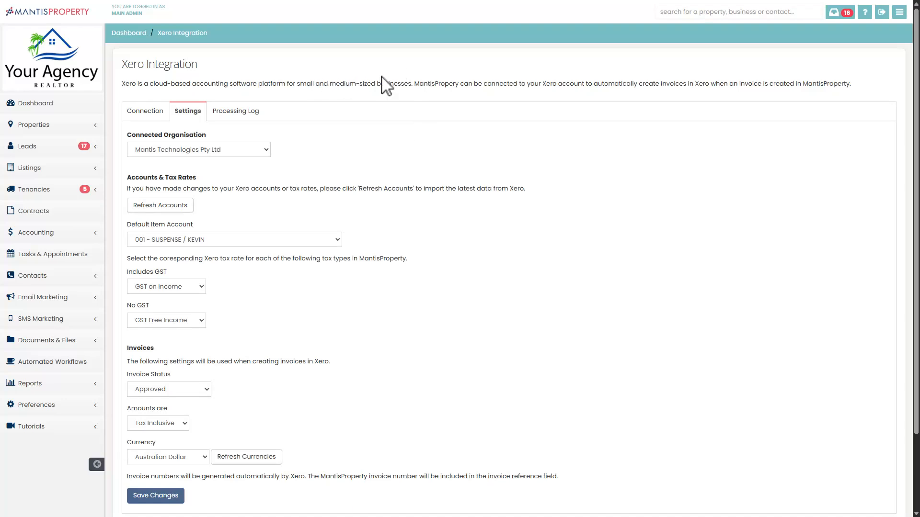
# Step: Locate Xero among the third-party integrations in the preferences and review the Xero integration settings
pyautogui.click(65, 406)
pyautogui.scroll(-3, 26, 361)
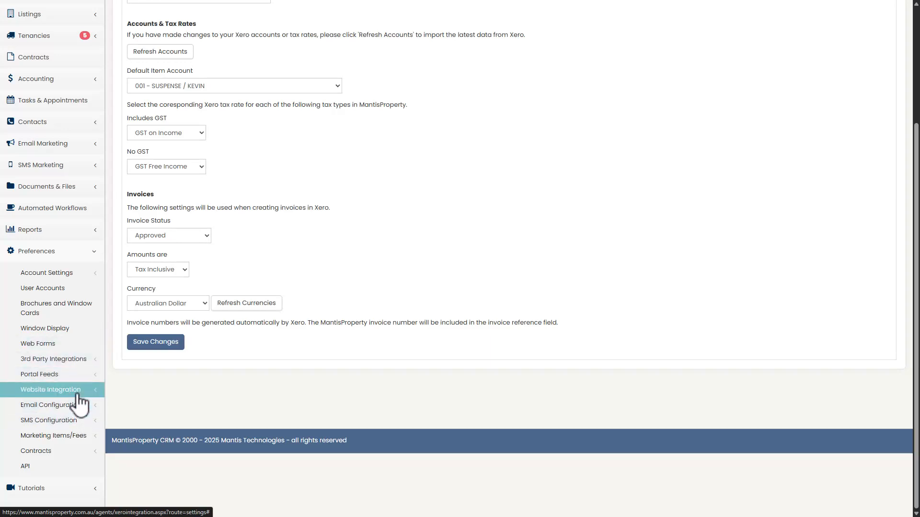
pyautogui.click(70, 361)
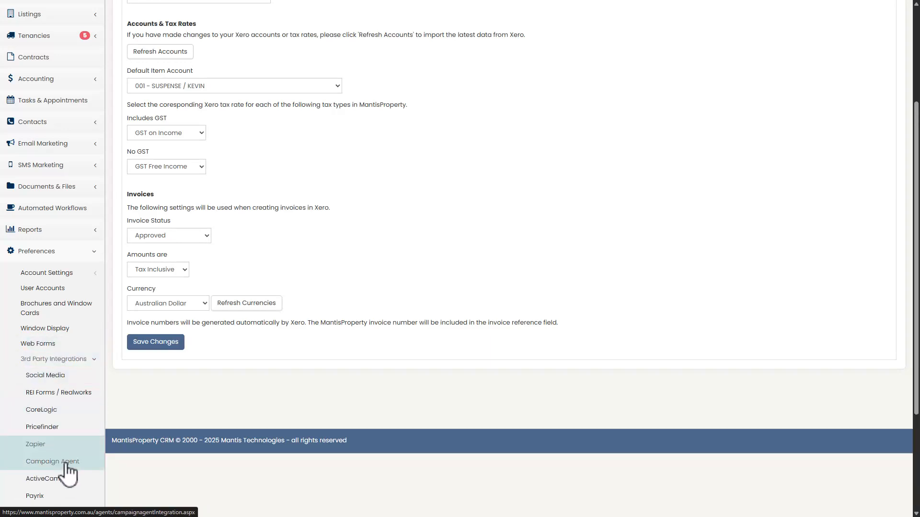
pyautogui.scroll(-3, 67, 460)
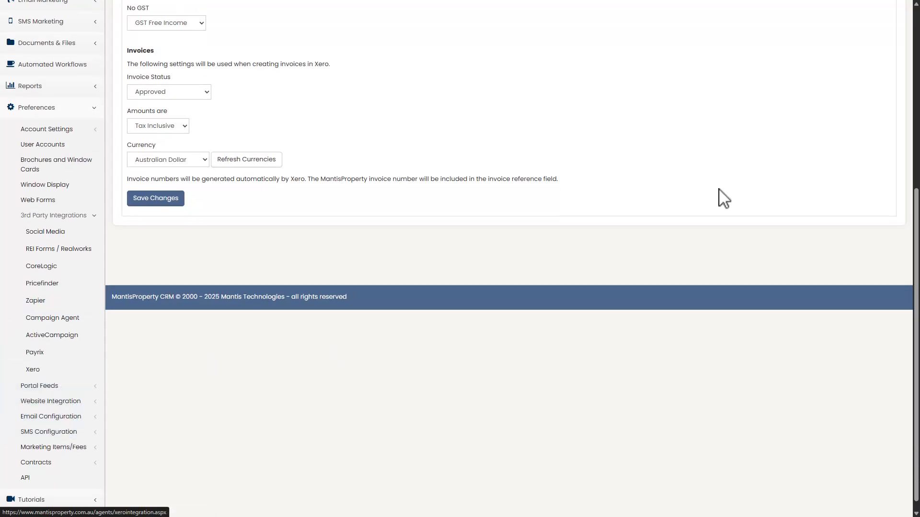
pyautogui.scroll(6, 690, 213)
pyautogui.scroll(-1, 670, 206)
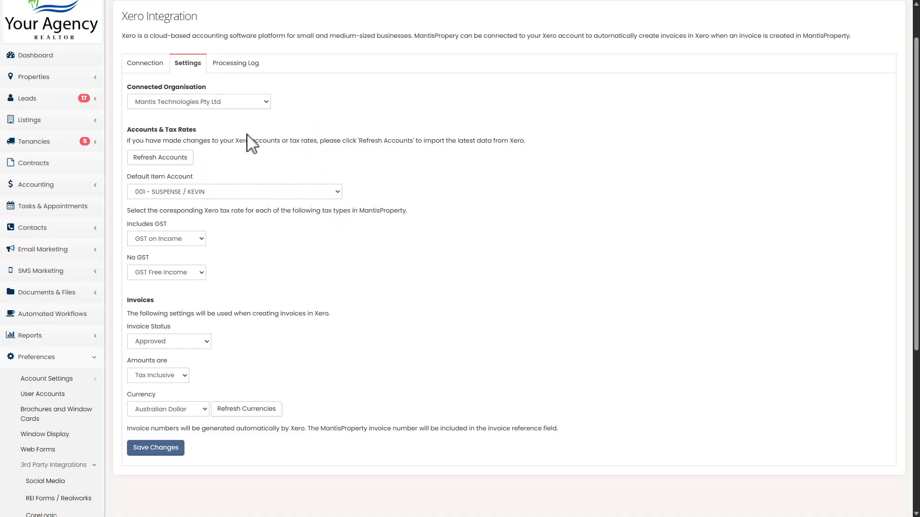
# Step: Choose Mantis Technologies Pty Ltd as the connected organisation and refresh the accounts from Xero
pyautogui.click(190, 102)
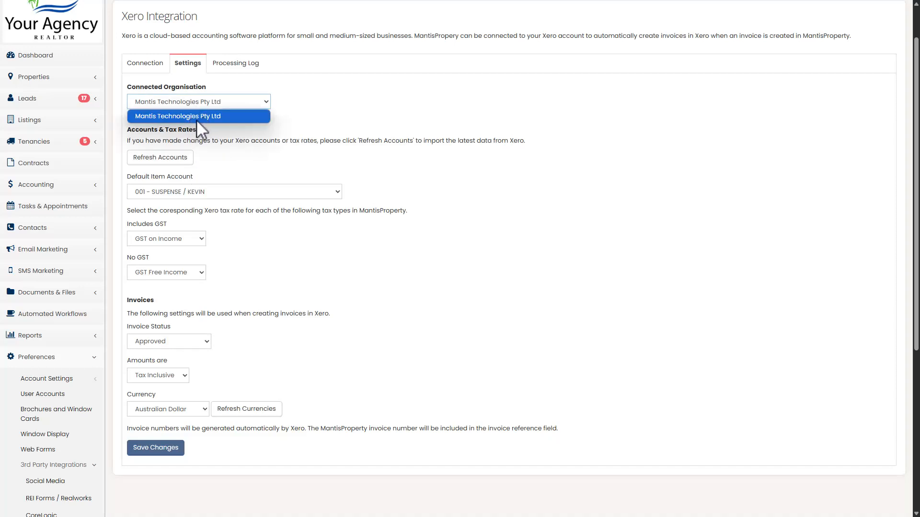
pyautogui.click(202, 117)
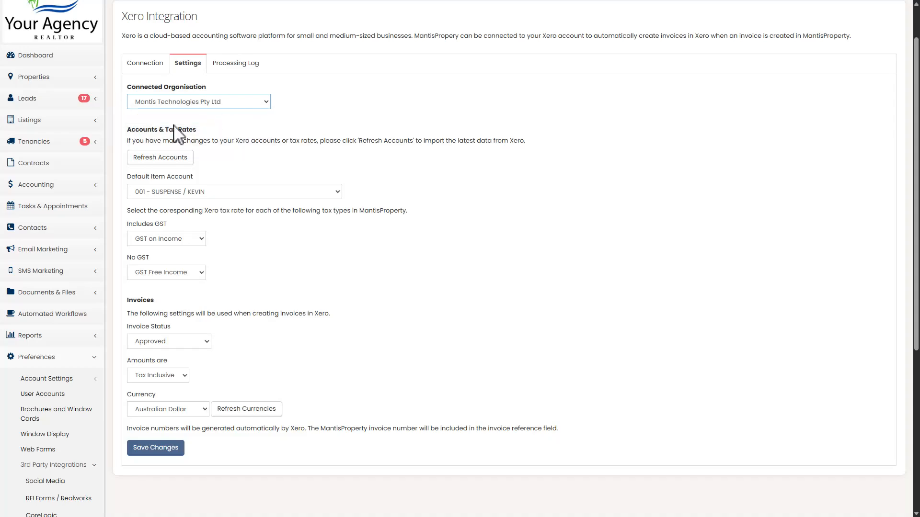
pyautogui.click(158, 162)
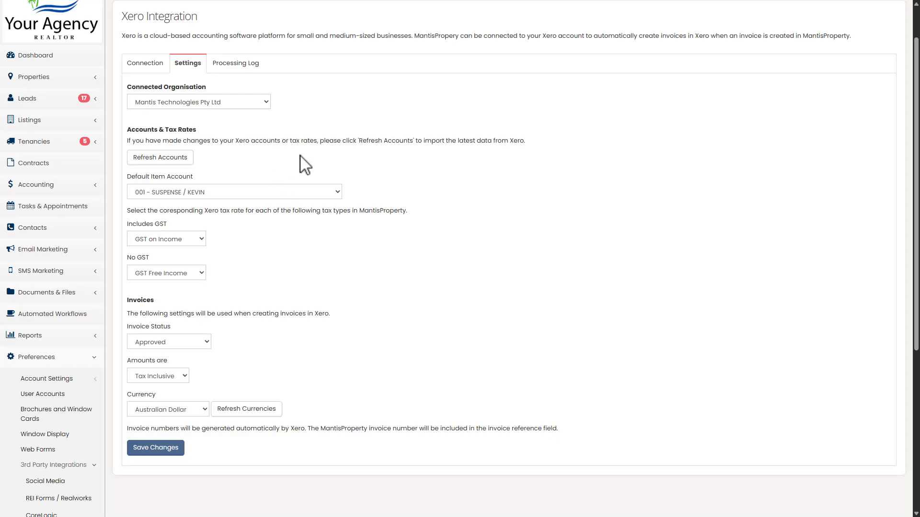
# Step: Review the choices for the default item account and for the Xero tax rate that includes GST
pyautogui.click(218, 192)
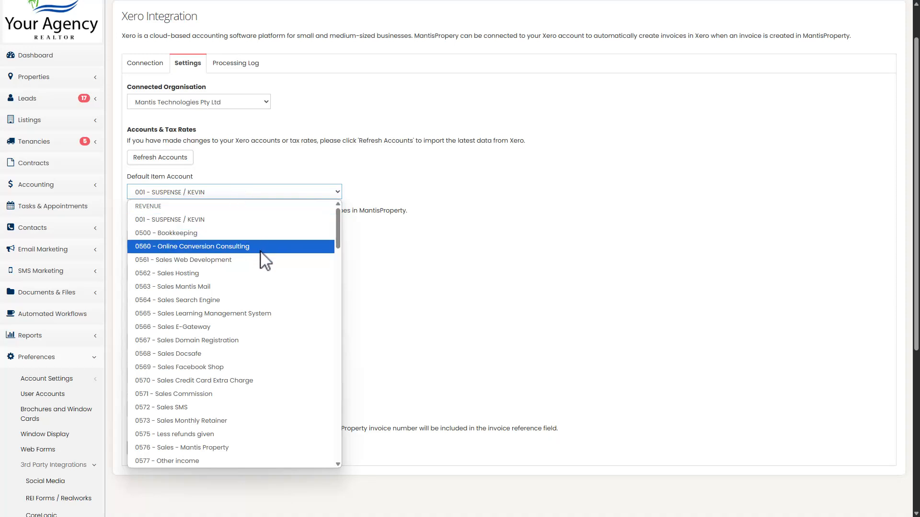
pyautogui.click(501, 126)
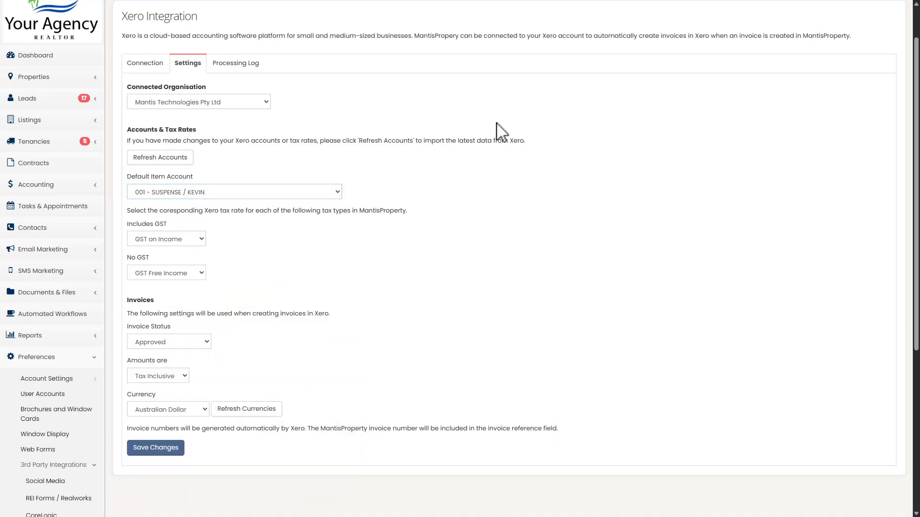
pyautogui.scroll(-3, 332, 232)
pyautogui.click(179, 97)
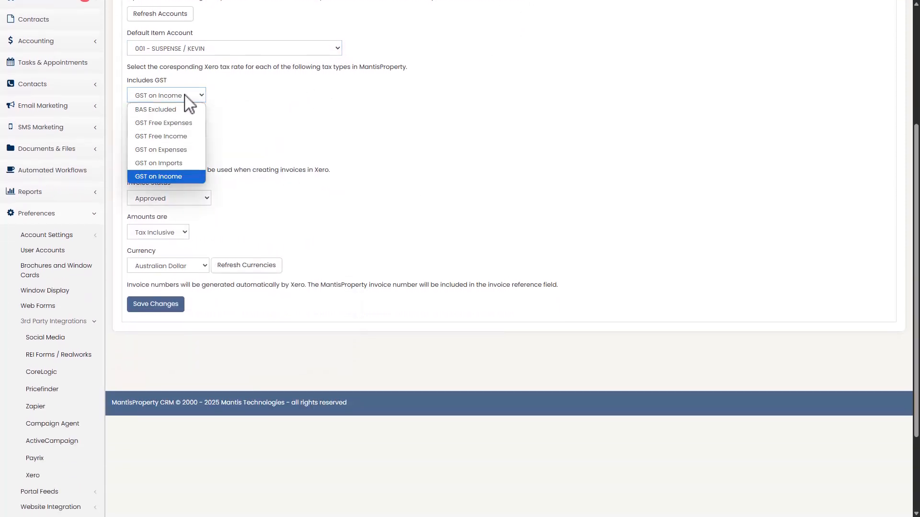
pyautogui.click(381, 123)
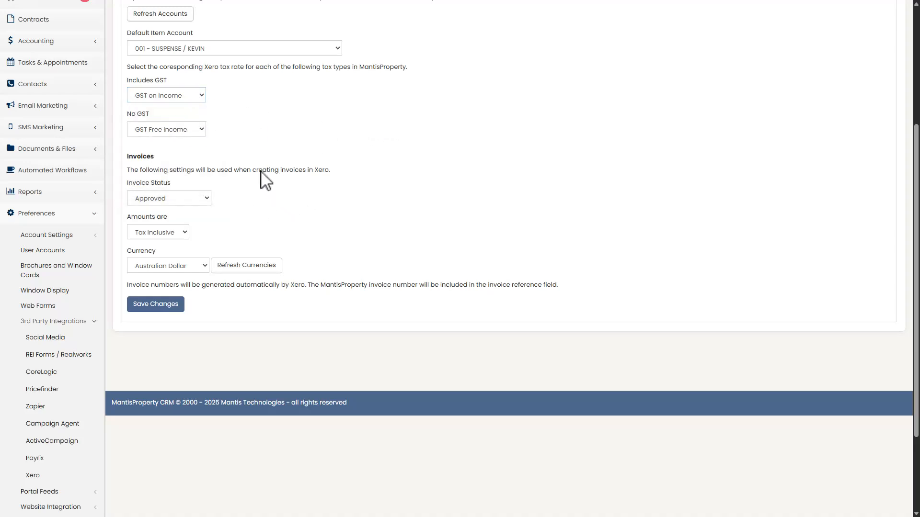
pyautogui.scroll(-1, 266, 192)
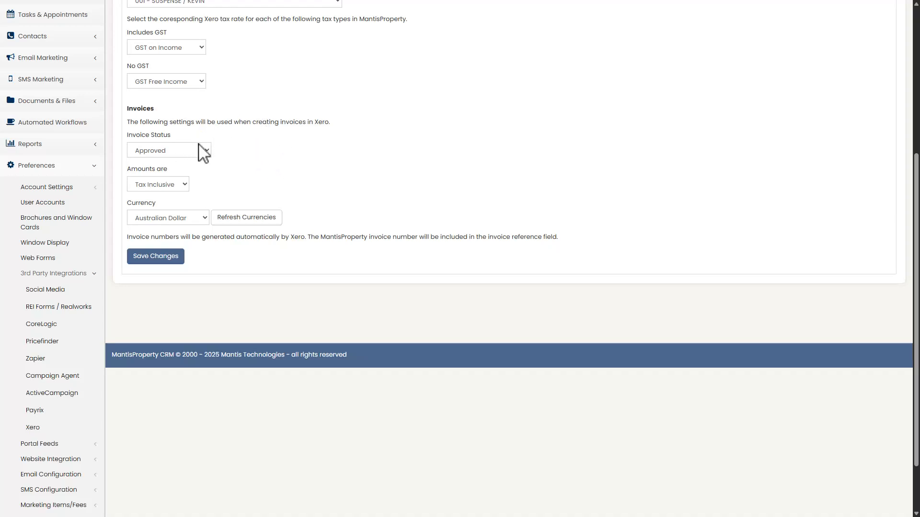
# Step: Review the invoice status, tax treatment of amounts and currency choices for invoices created in Xero
pyautogui.click(182, 150)
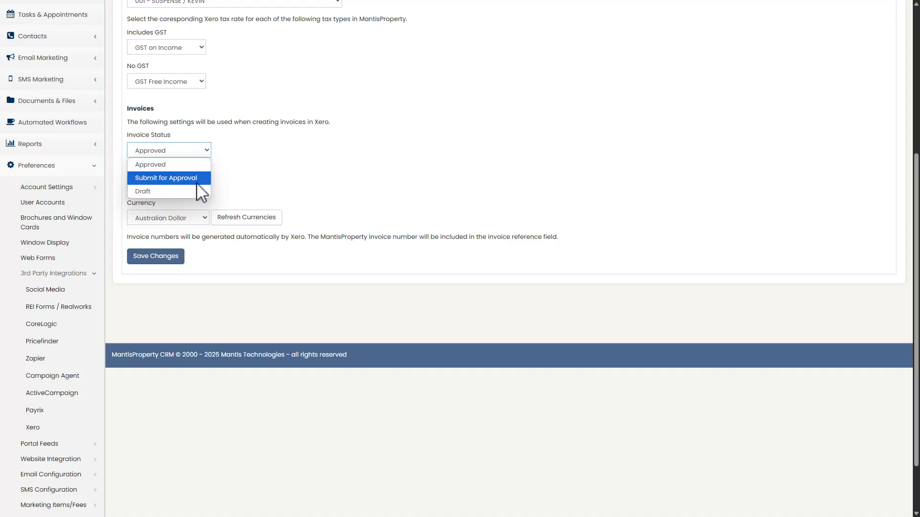
pyautogui.click(424, 152)
pyautogui.click(160, 183)
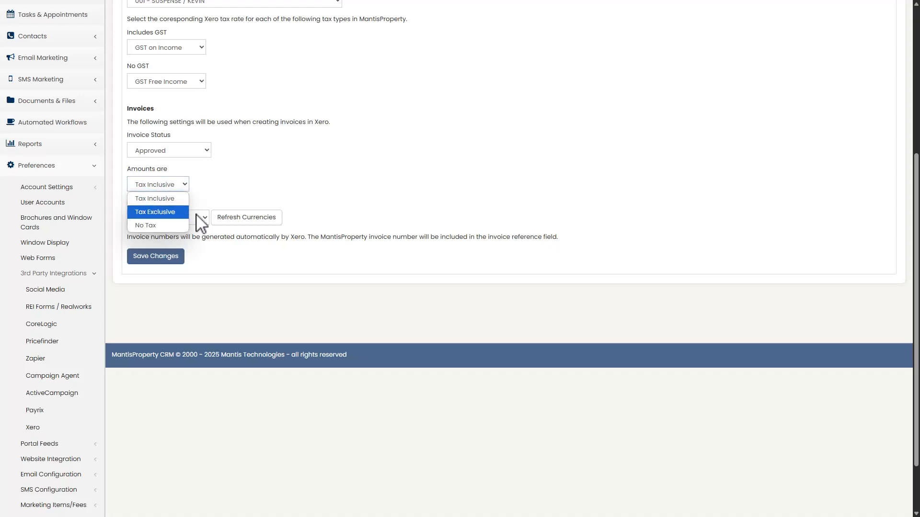
pyautogui.click(372, 152)
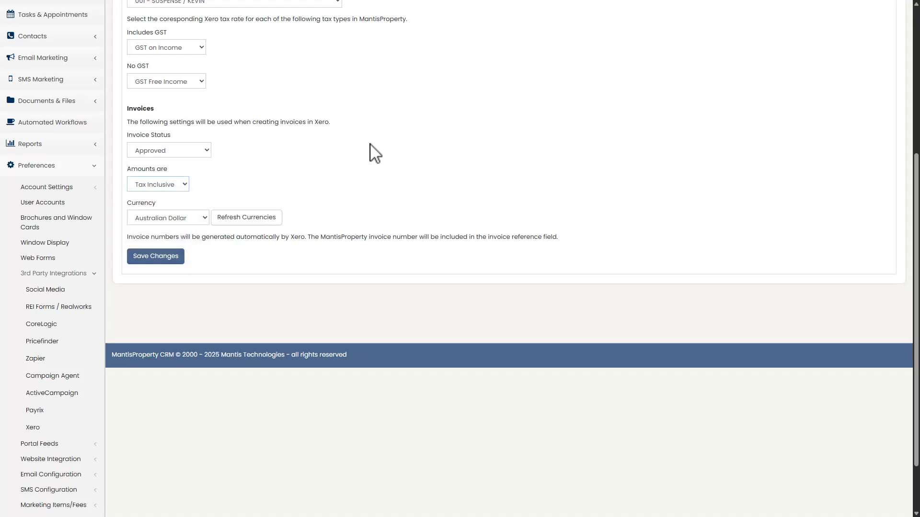
pyautogui.click(189, 218)
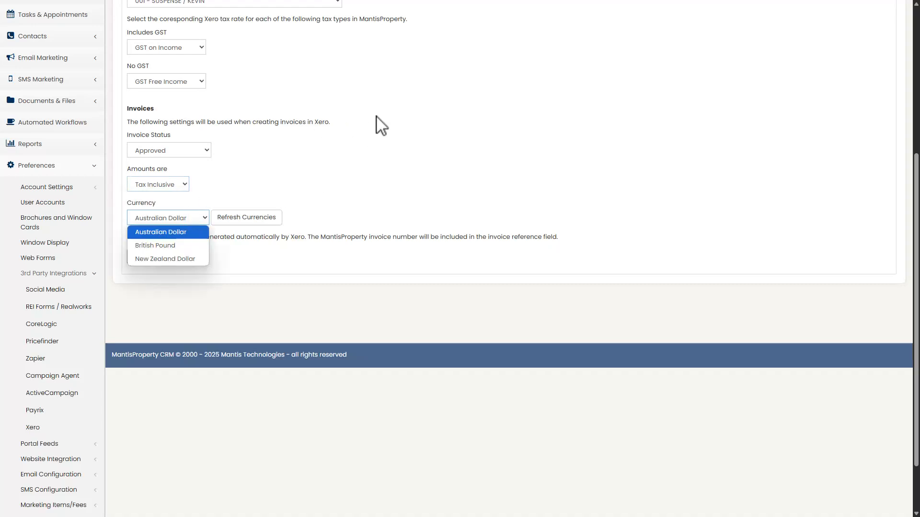
pyautogui.click(421, 120)
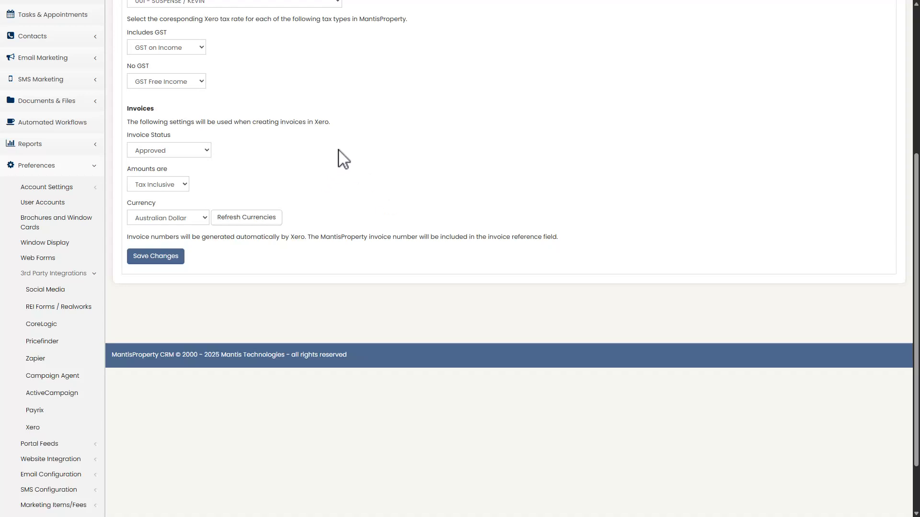
# Step: Save the Xero integration settings and open the processing log of invoices sent to Xero
pyautogui.scroll(1, 352, 192)
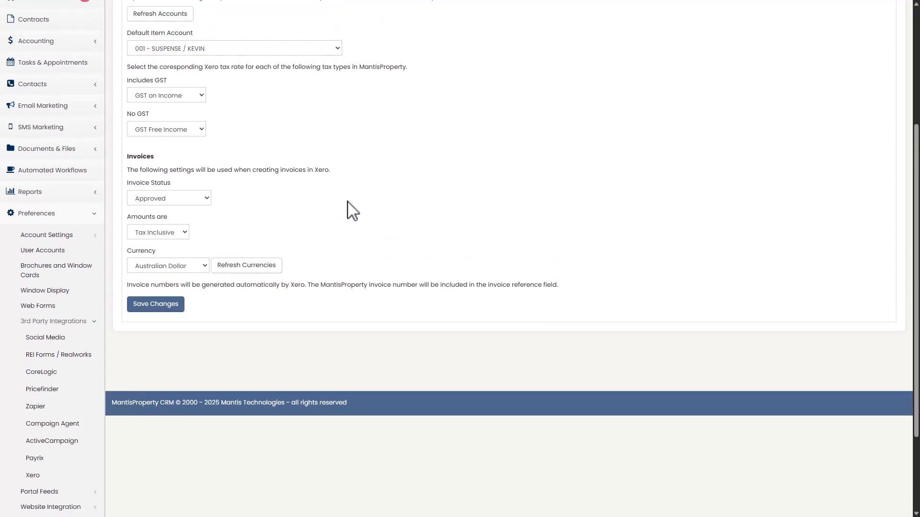
pyautogui.click(153, 305)
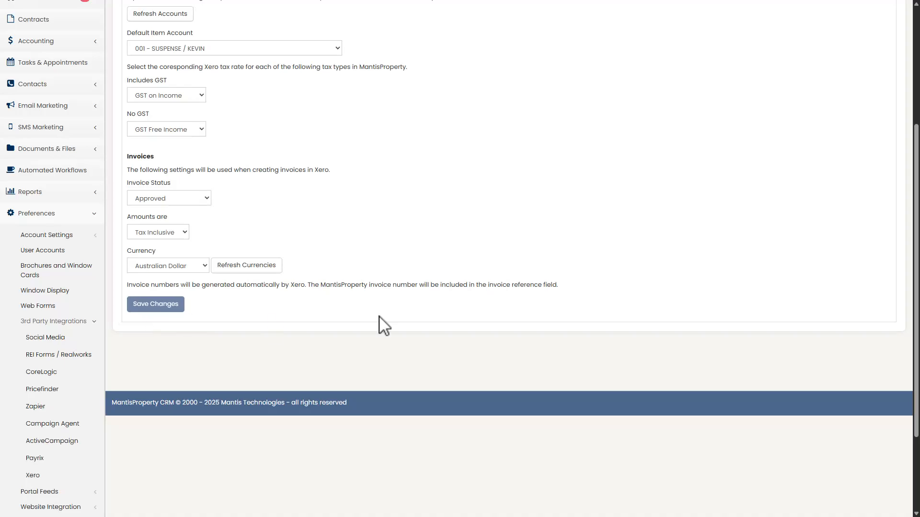
pyautogui.click(522, 281)
pyautogui.scroll(2, 435, 292)
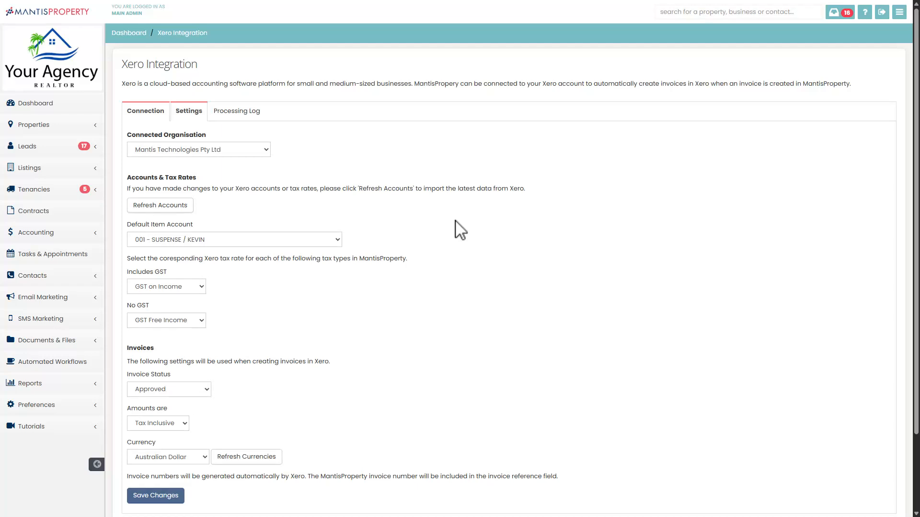
pyautogui.click(236, 116)
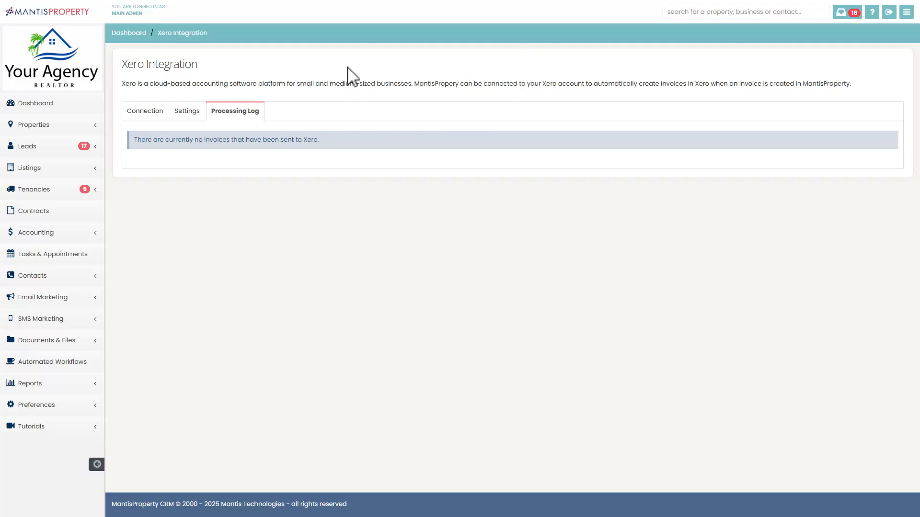
# Step: In the Hope Island tenancy's rent settings, enable automatically invoicing the tenant when rent is due and automatically sending the invoice to Xero
pyautogui.click(37, 191)
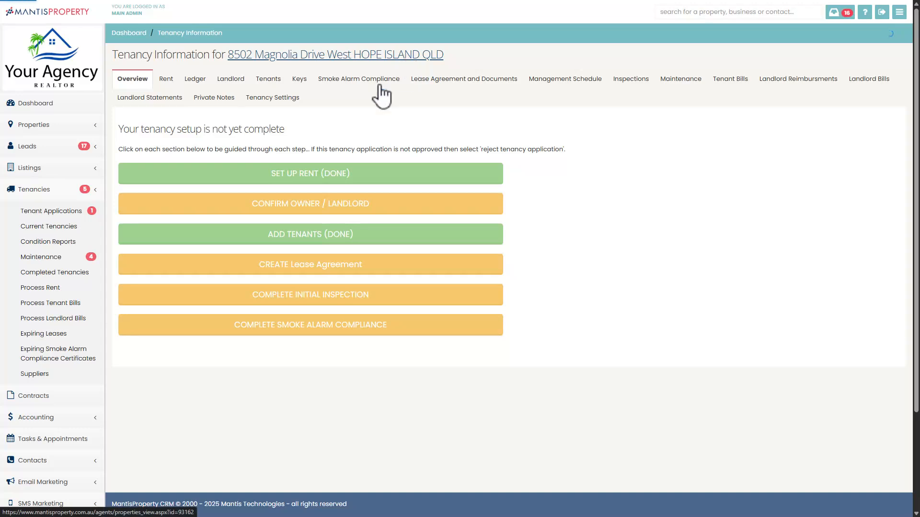
pyautogui.click(166, 81)
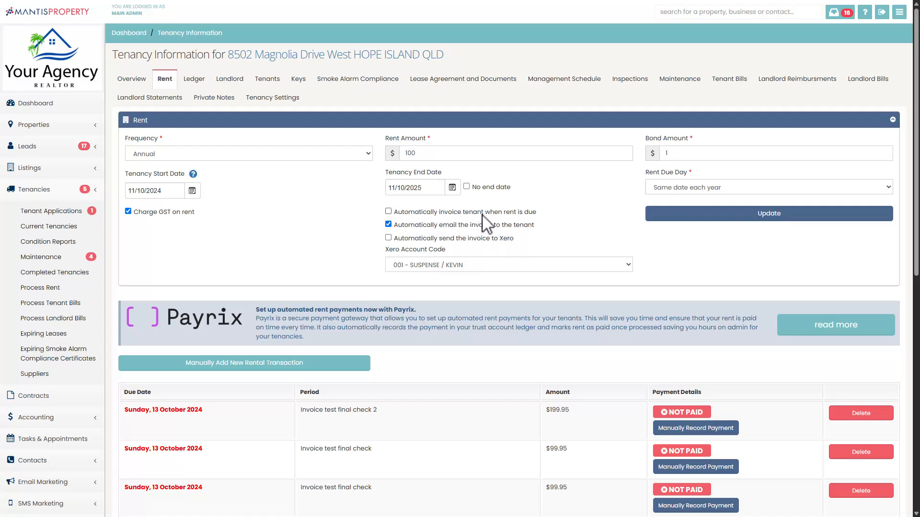
pyautogui.click(444, 212)
pyautogui.scroll(-2, 544, 232)
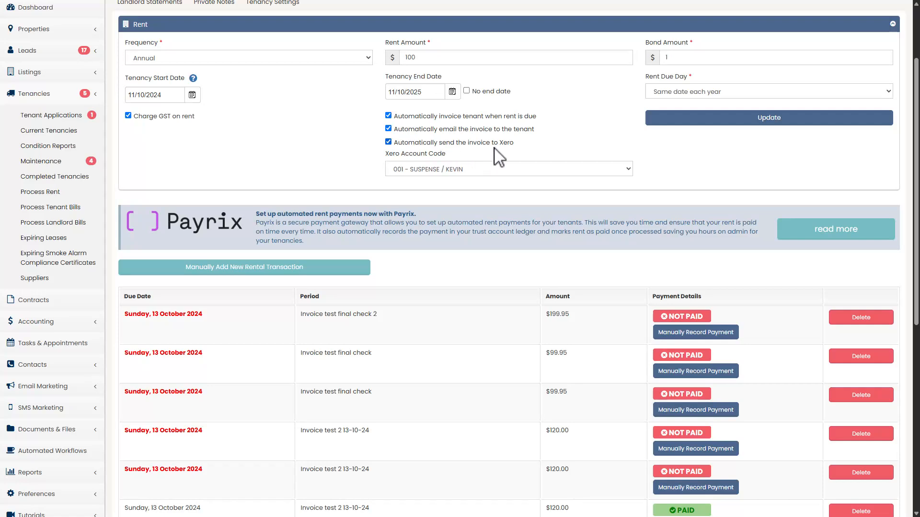
# Step: Review the Xero account codes available for the tenancy's rent invoices
pyautogui.click(432, 170)
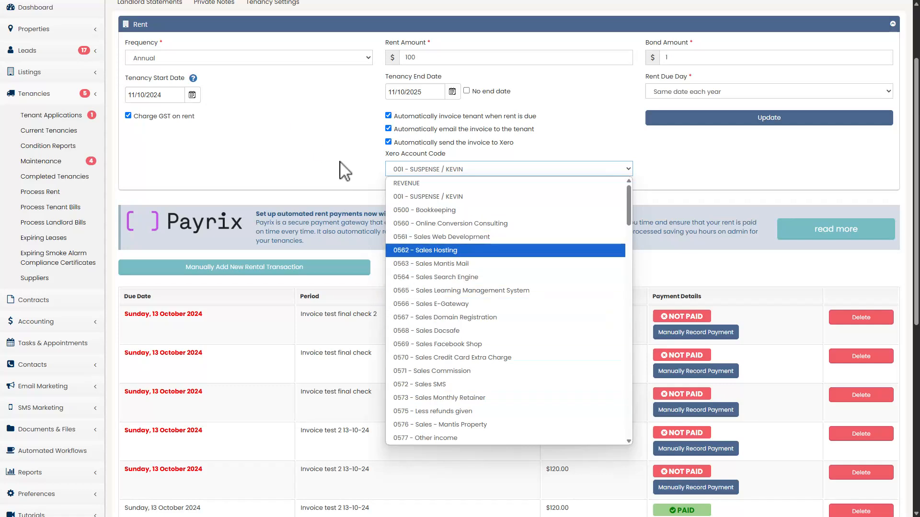
pyautogui.click(353, 151)
pyautogui.scroll(2, 338, 159)
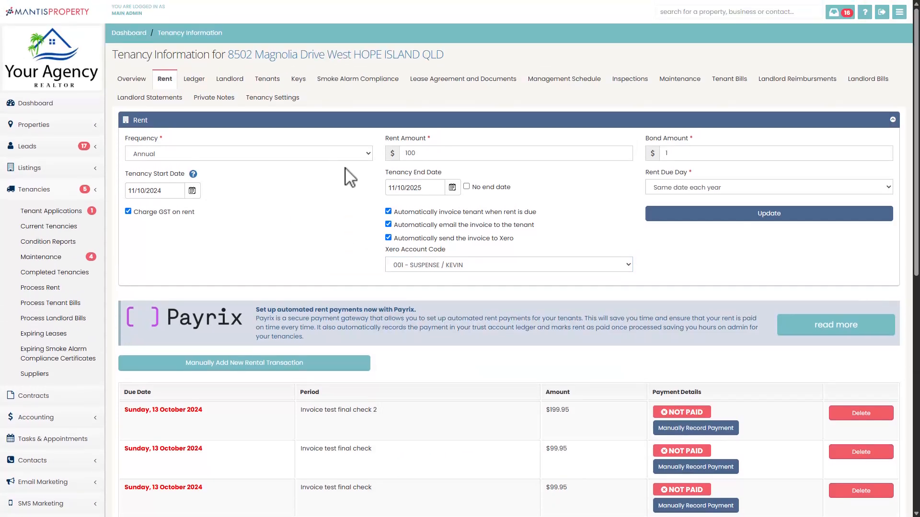
# Step: Check the tenancy's landlord and tenant invoice sections, and start a new landlord invoice
pyautogui.click(229, 79)
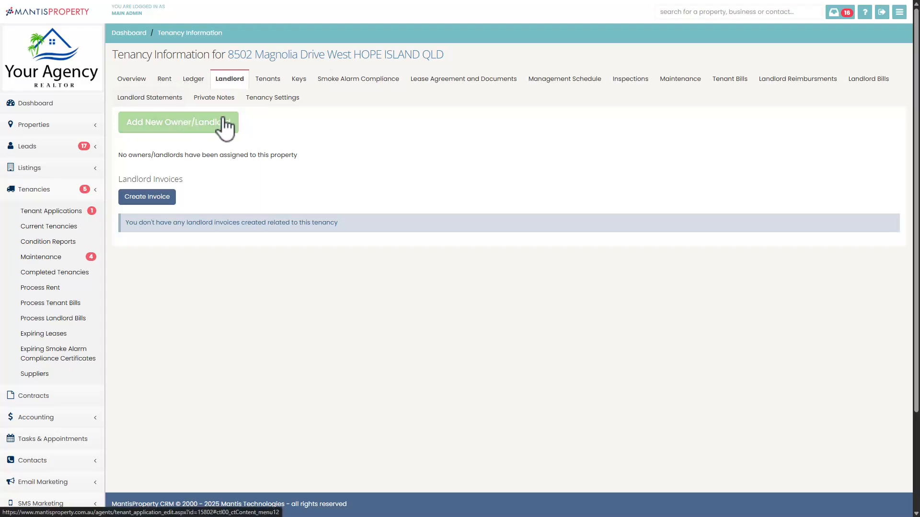
pyautogui.click(261, 79)
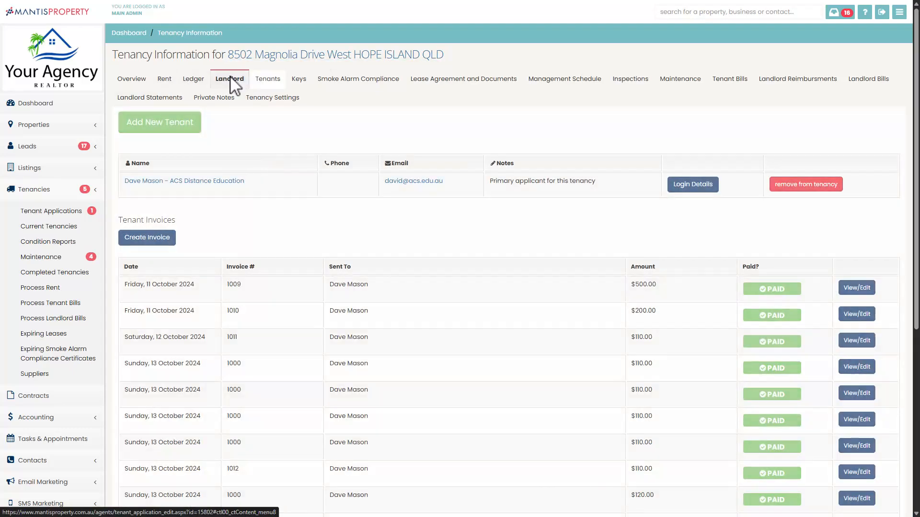
pyautogui.click(230, 80)
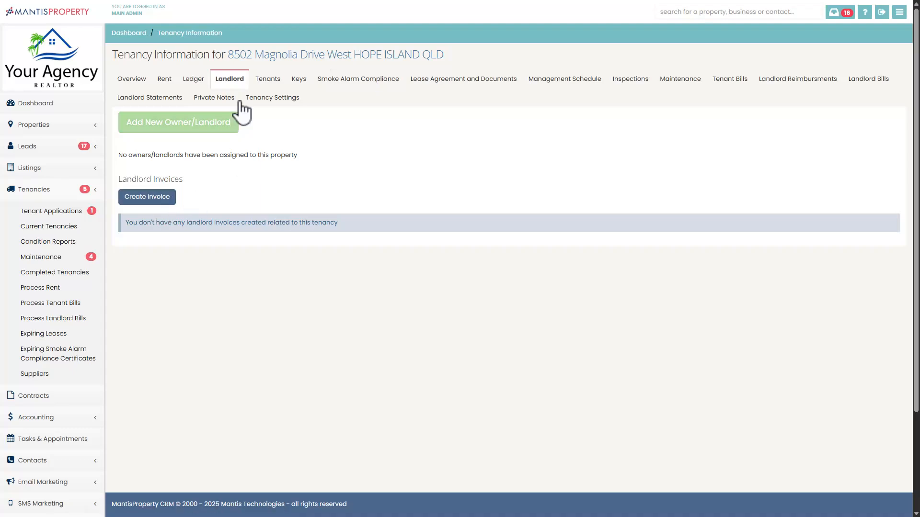
pyautogui.click(158, 198)
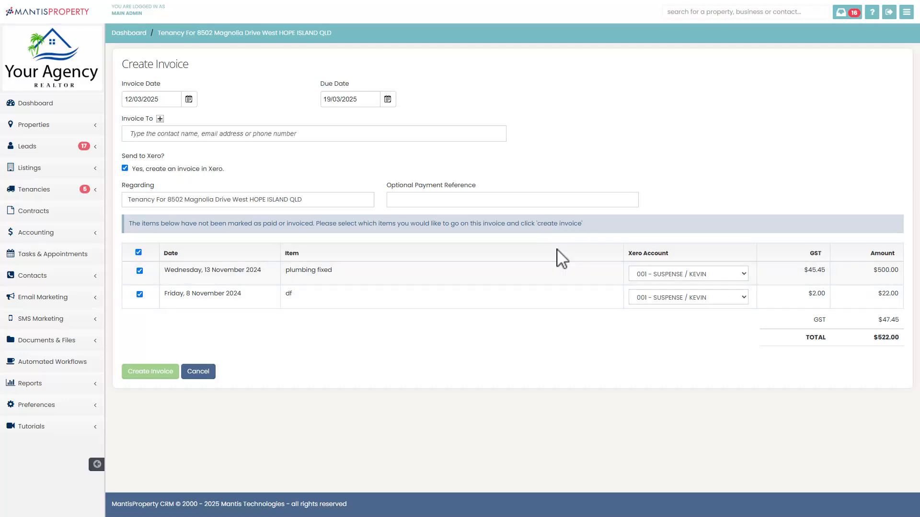
# Step: Review the Xero accounts available for the plumbing fixed item on the landlord invoice, keeping 001 - SUSPENSE / KEVIN
pyautogui.click(673, 278)
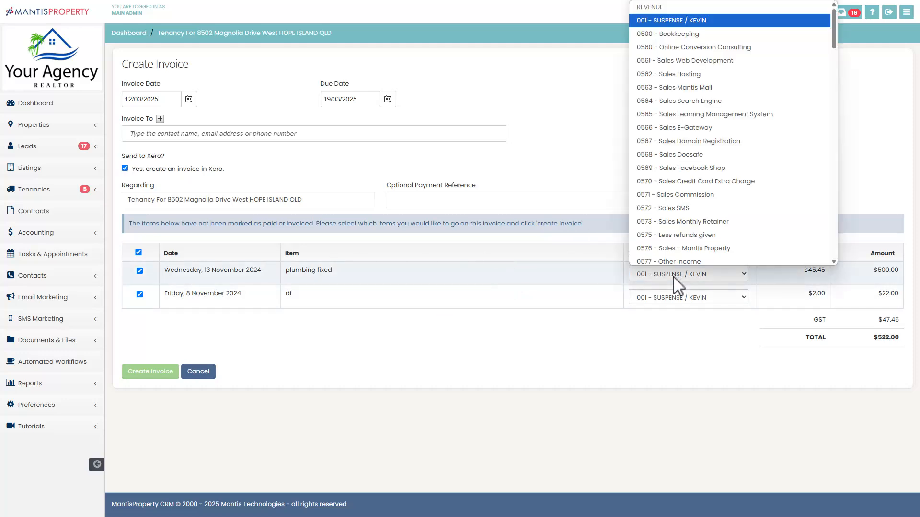
pyautogui.click(673, 277)
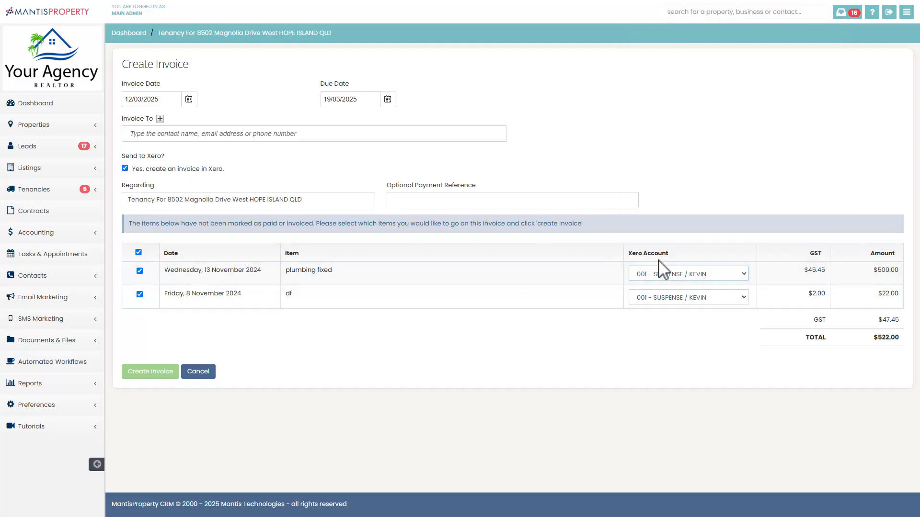
pyautogui.click(729, 273)
pyautogui.click(591, 224)
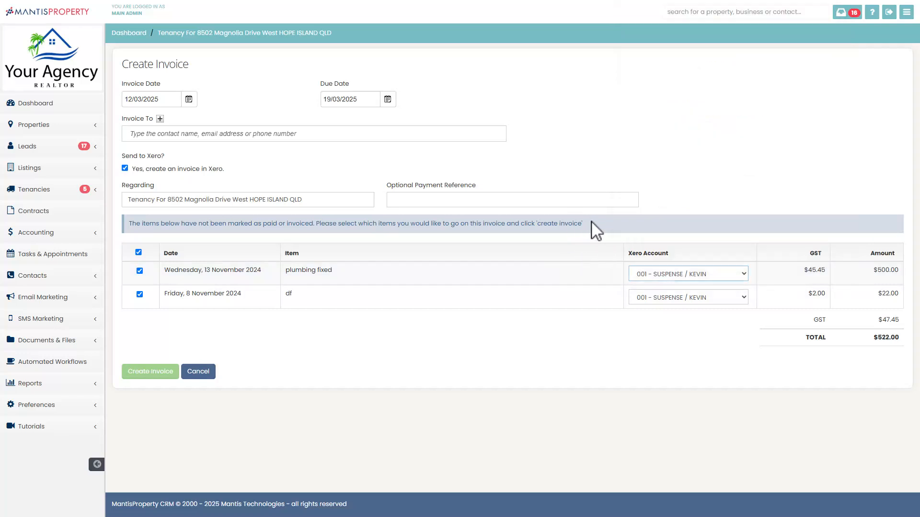
pyautogui.click(679, 275)
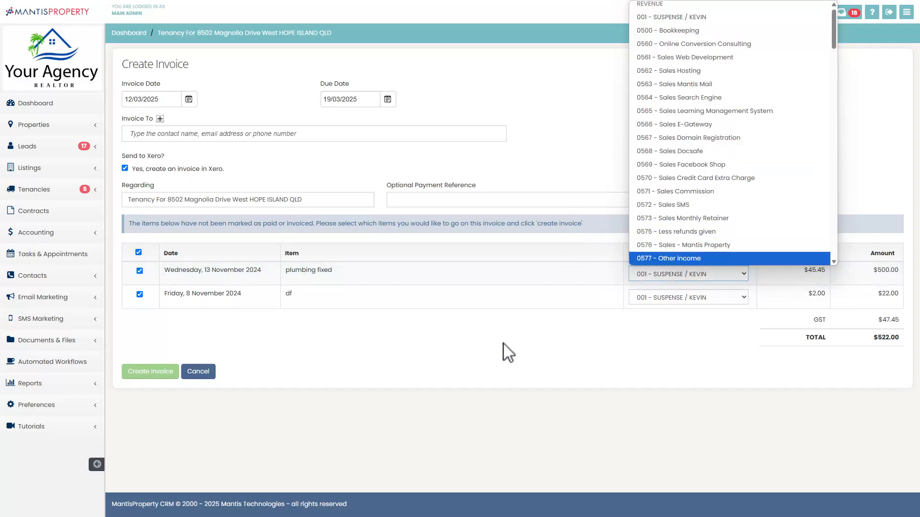
pyautogui.click(651, 339)
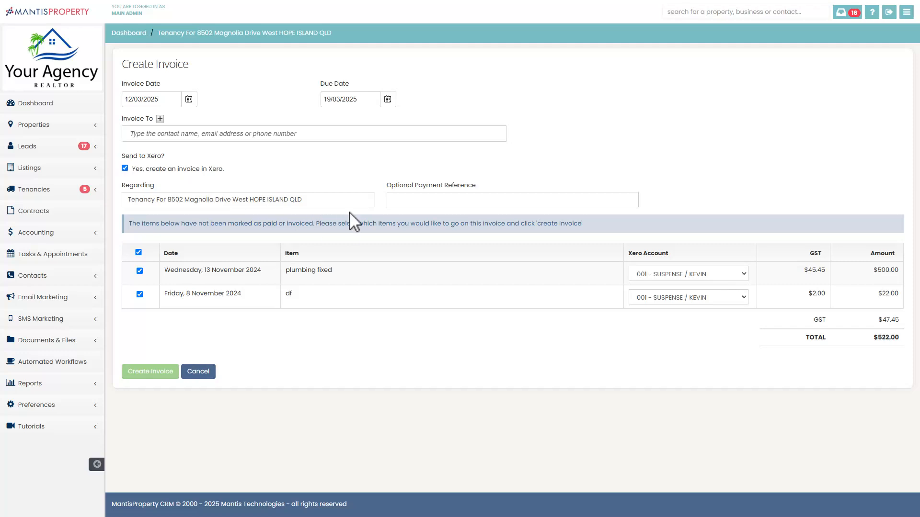
# Step: Open the Berrigan NSW property from the active residential sales listings and show its expenses
pyautogui.click(77, 168)
pyautogui.click(89, 261)
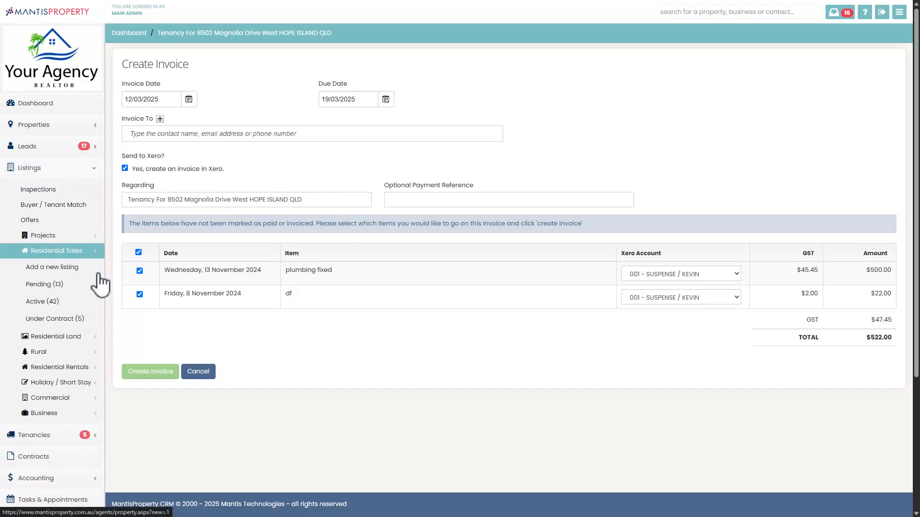
pyautogui.click(61, 302)
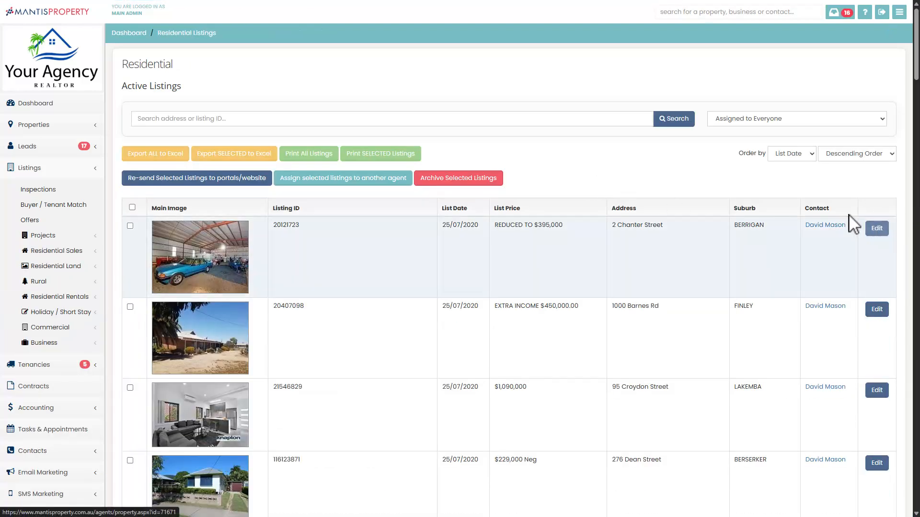
pyautogui.click(849, 215)
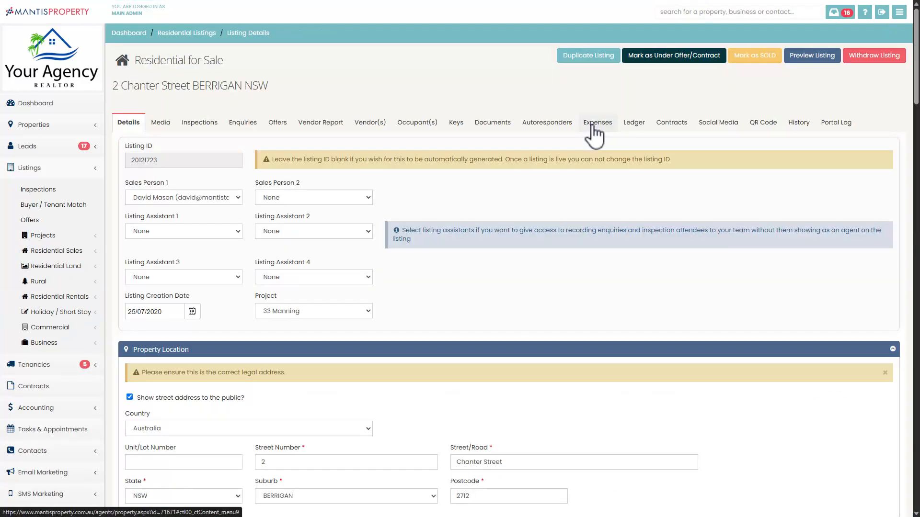
pyautogui.click(595, 124)
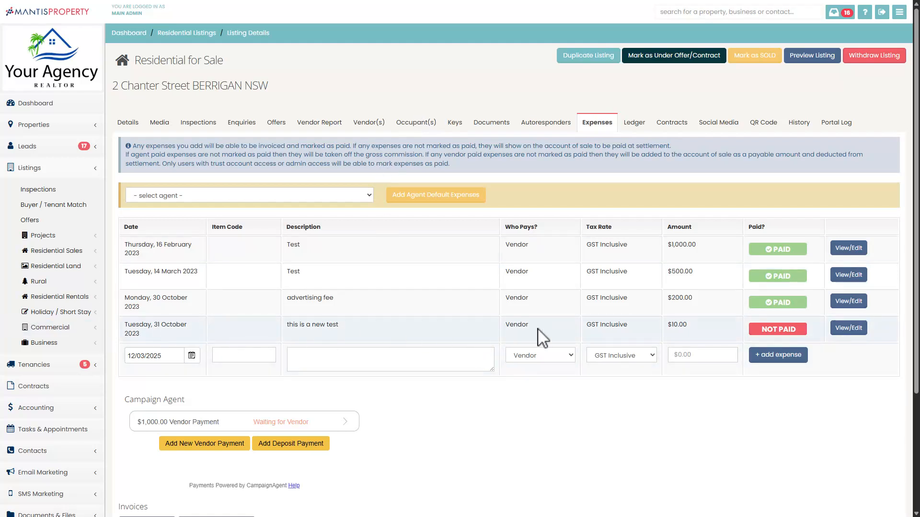
# Step: Start a new vendor invoice from the Berrigan listing's expenses and review the Xero accounts available for its item
pyautogui.scroll(-3, 503, 359)
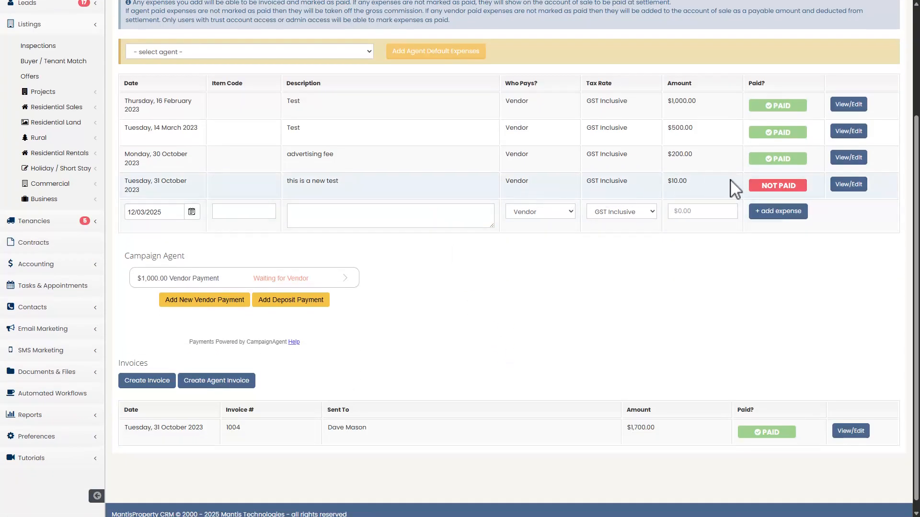
pyautogui.click(143, 381)
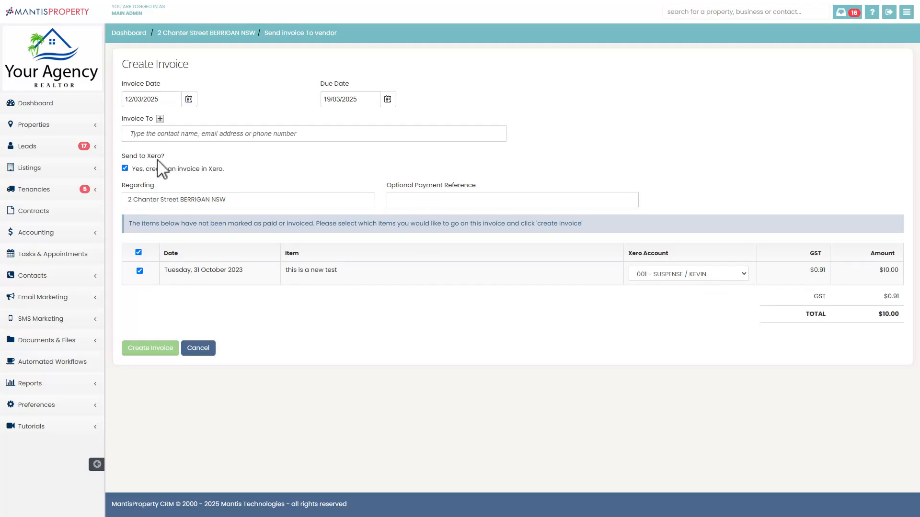
pyautogui.click(689, 278)
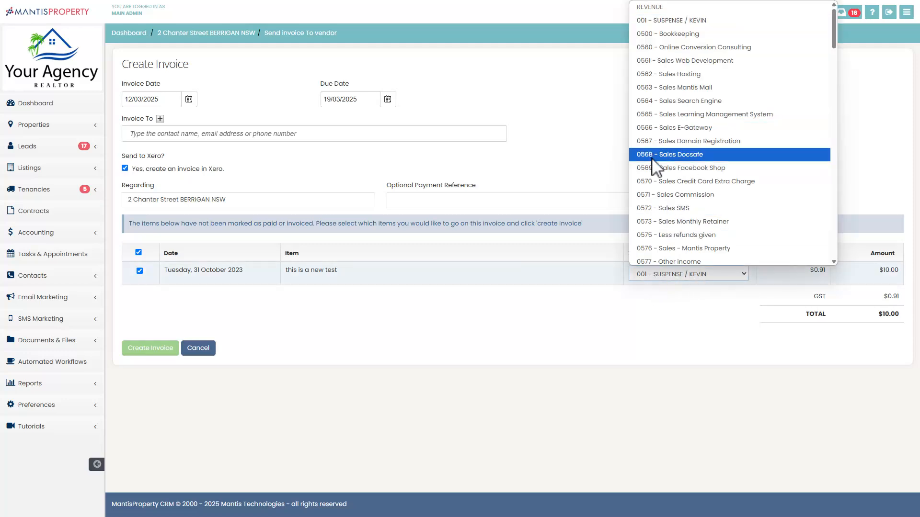
pyautogui.click(481, 301)
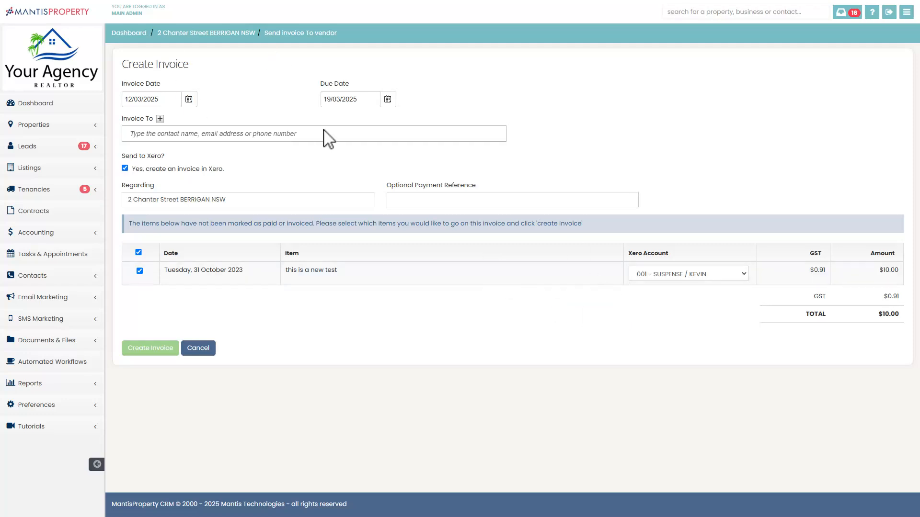
# Step: Return to the Berrigan listing and check its vendors, expenses and invoices sections
pyautogui.click(236, 35)
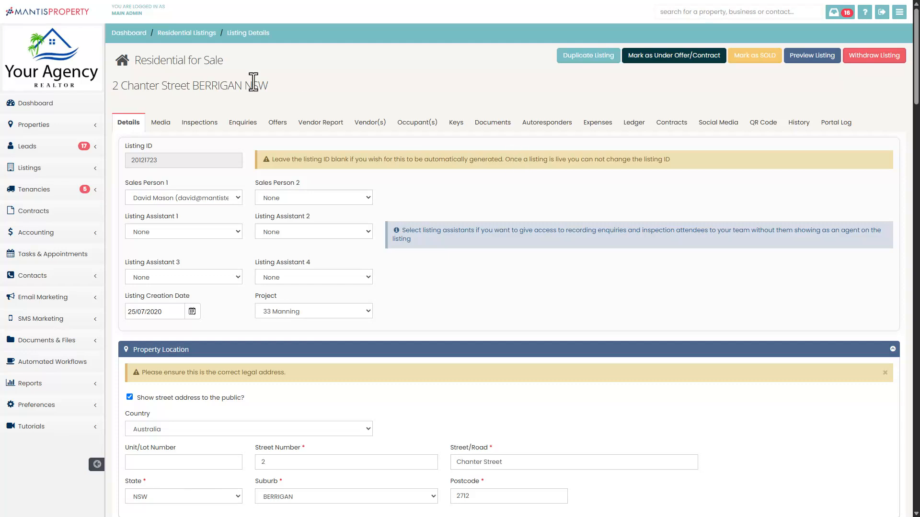
pyautogui.click(365, 125)
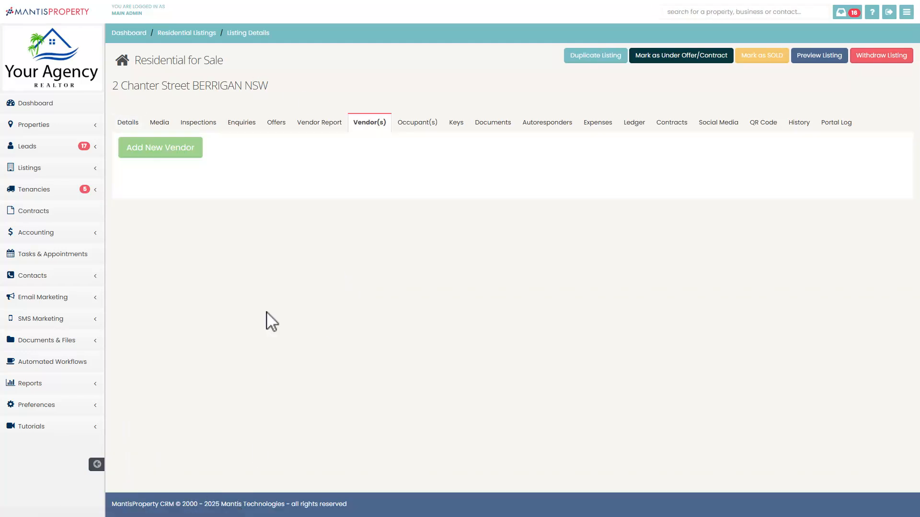
pyautogui.click(592, 126)
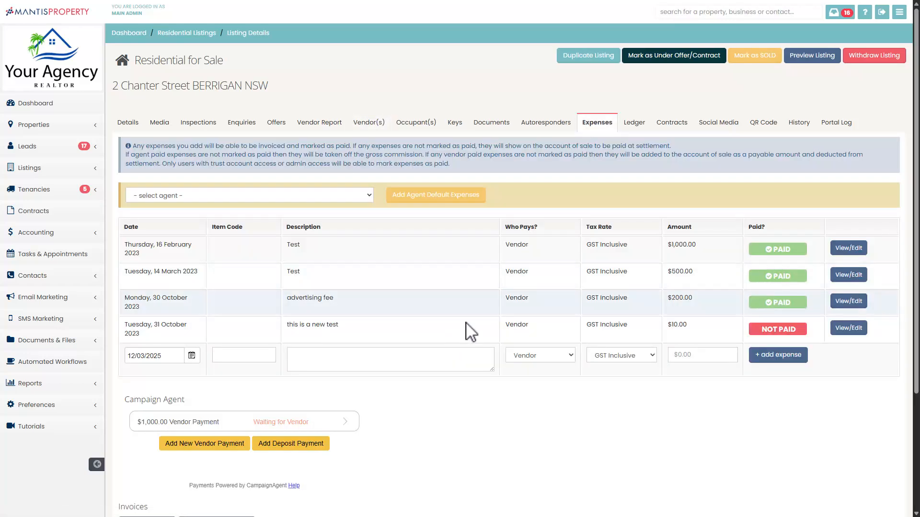
pyautogui.scroll(-2, 343, 317)
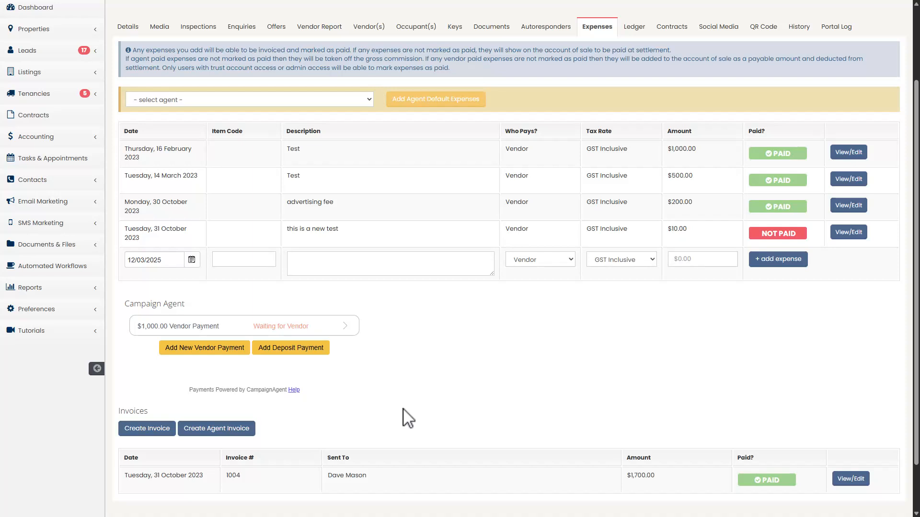
pyautogui.scroll(2, 467, 333)
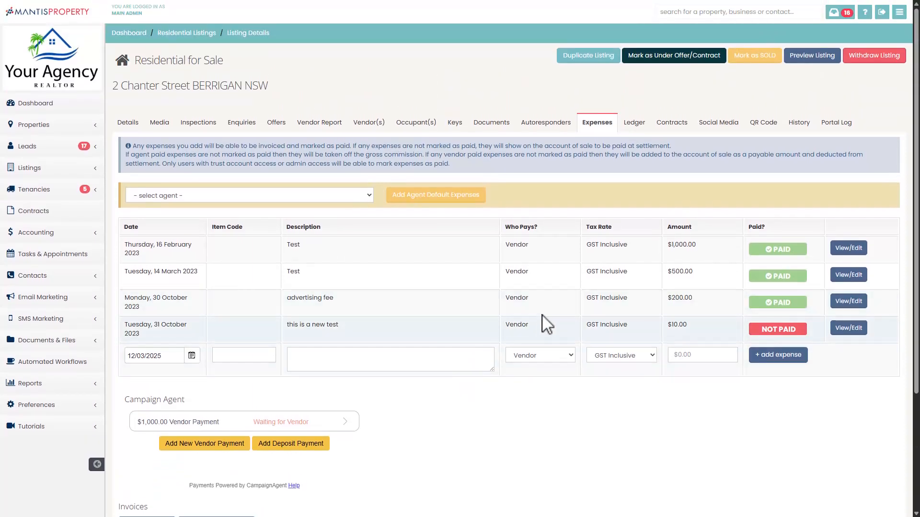